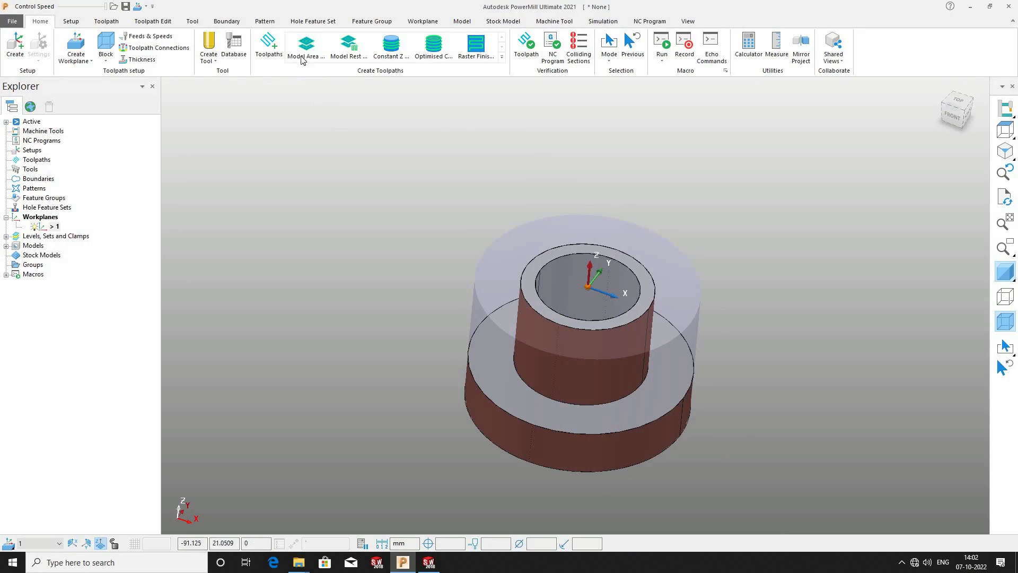
- Start a Model Area Clearance toolpath and calculate its cylindrical block from the model in the active workplane
{"action": "left_click", "coordinate": [306, 46]}
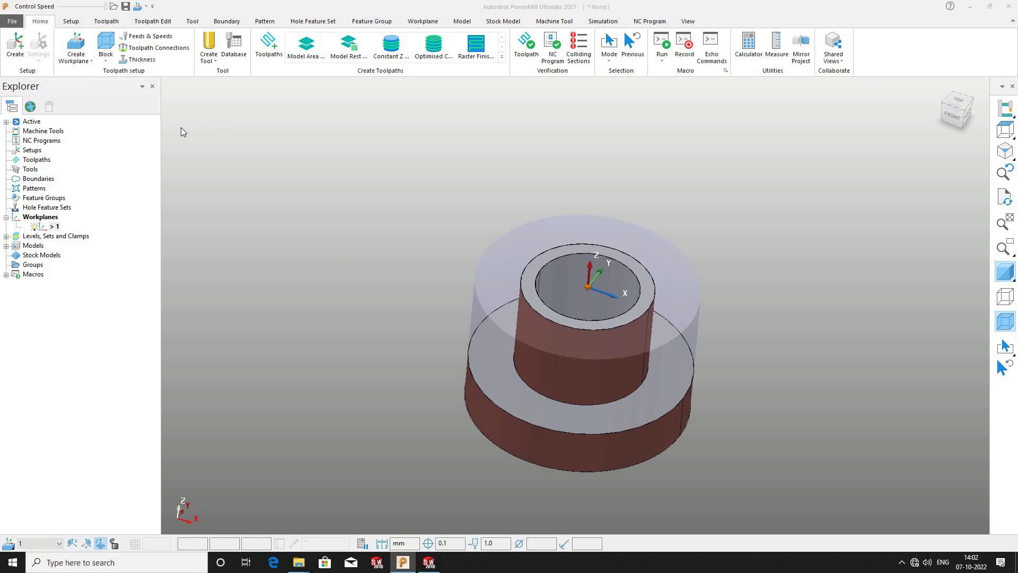
{"action": "left_click", "coordinate": [125, 138]}
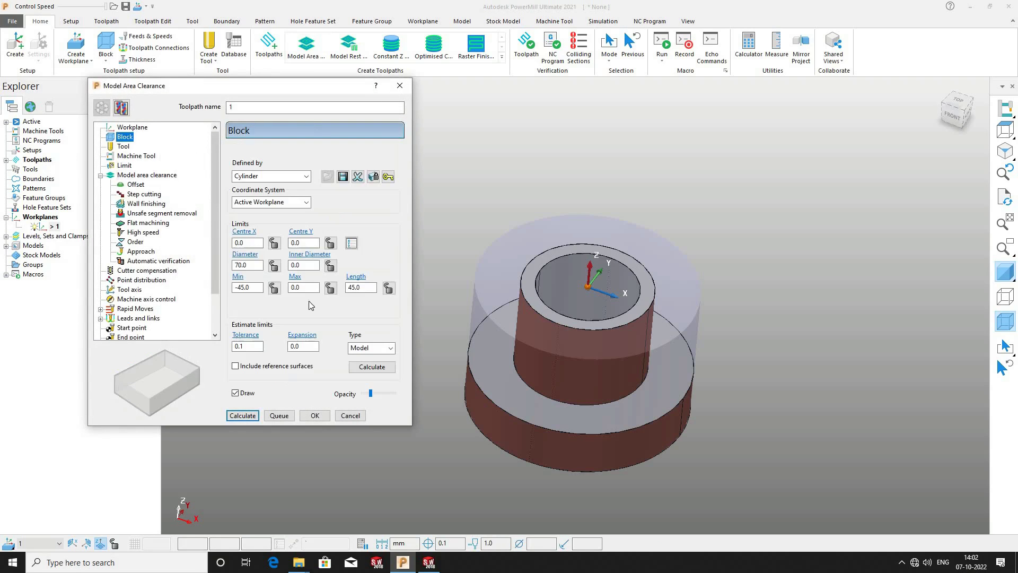
{"action": "left_click", "coordinate": [380, 372]}
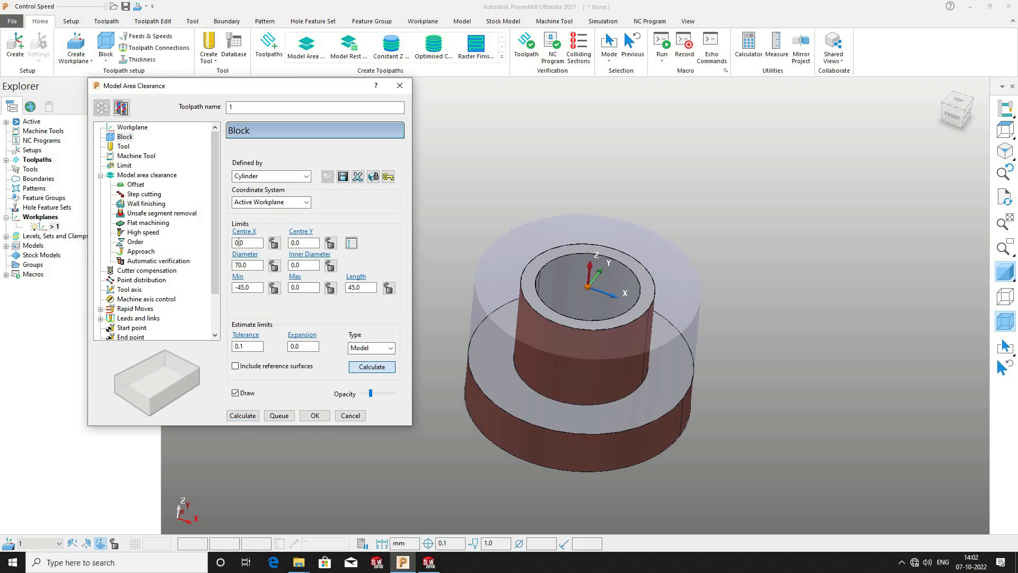
- Create a tip radiused tool for the toolpath with a 16 mm diameter and 0.8 mm tip radius
{"action": "left_click", "coordinate": [123, 146]}
{"action": "left_click", "coordinate": [273, 152]}
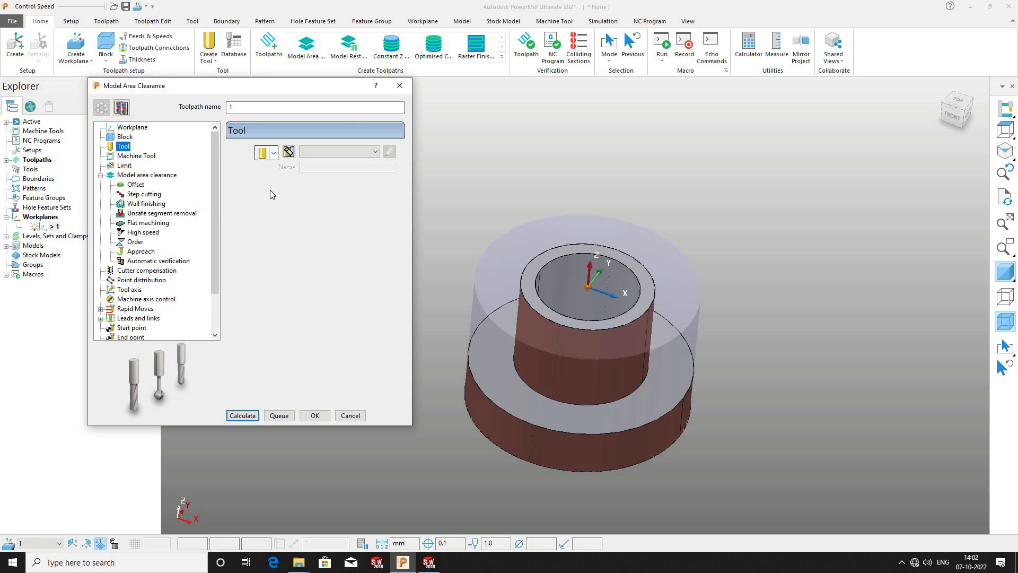
{"action": "left_click", "coordinate": [263, 195]}
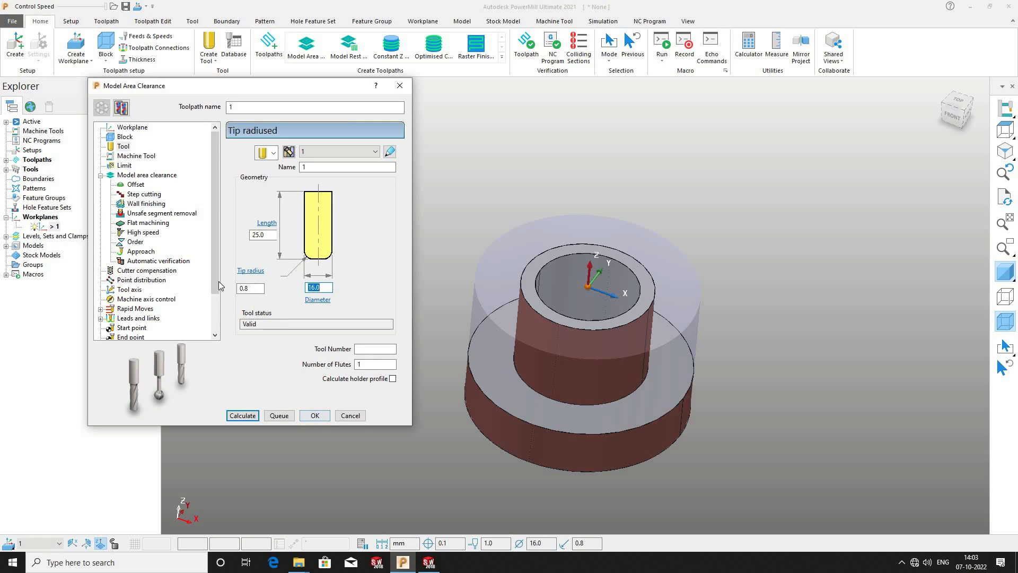
{"action": "key", "text": "Tab"}
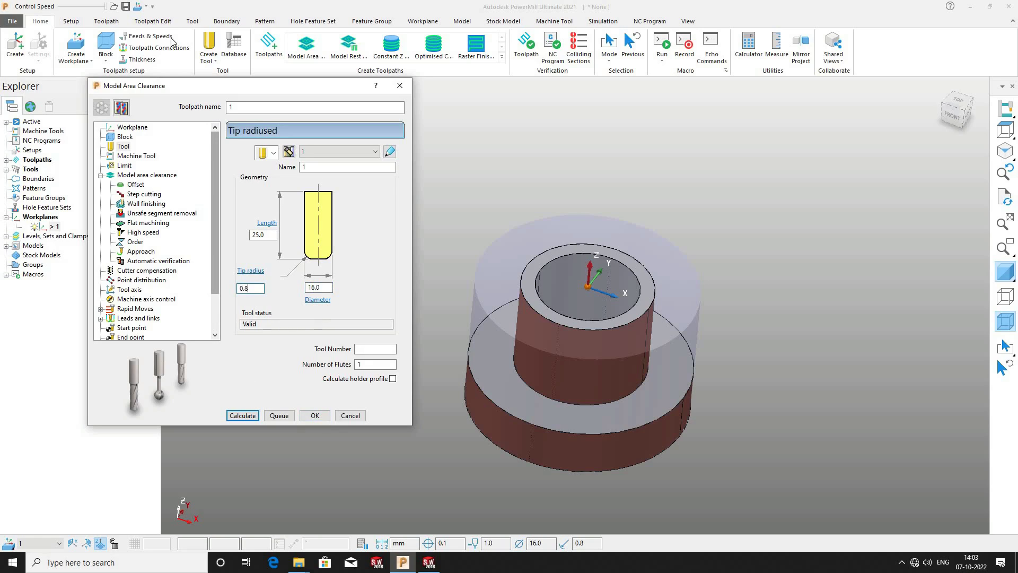
- Choose the second block limit option in the toolpath's limit settings
{"action": "left_click", "coordinate": [125, 158]}
{"action": "key", "text": "Down"}
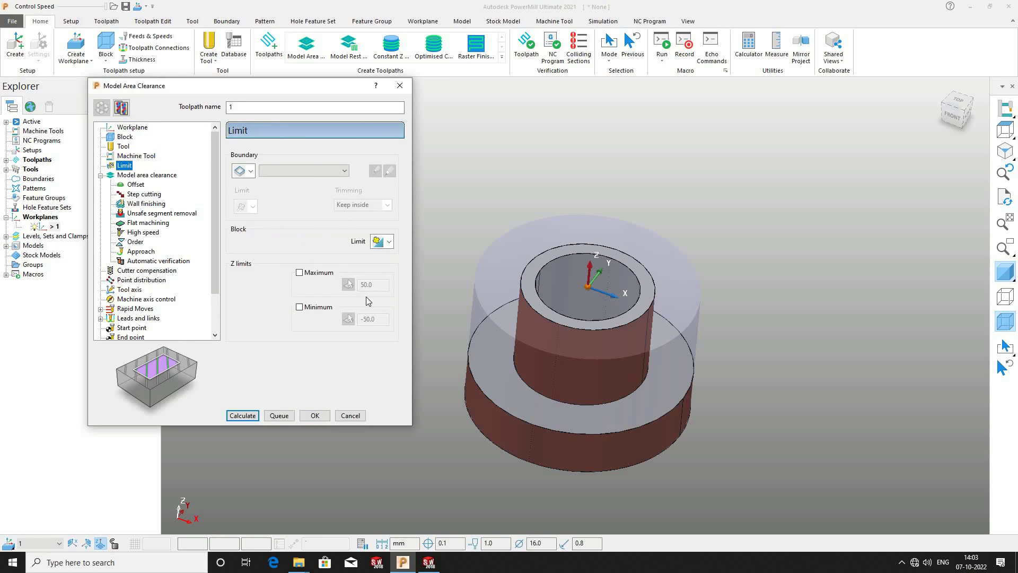
{"action": "left_click", "coordinate": [384, 242]}
{"action": "left_click", "coordinate": [376, 272]}
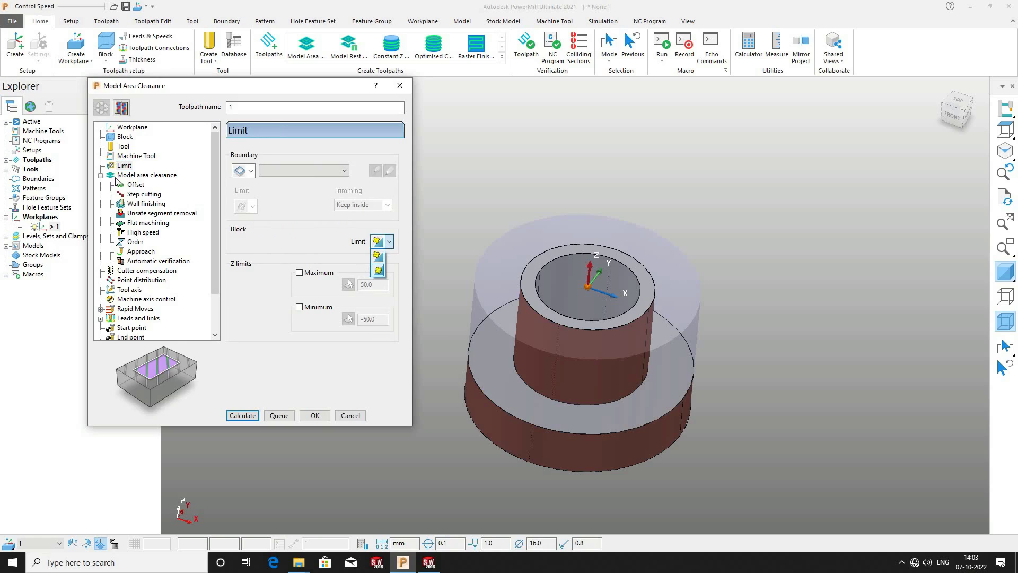
- Set the model area clearance tolerance to 0.01 and the thickness to 0.2
{"action": "key", "text": "Down"}
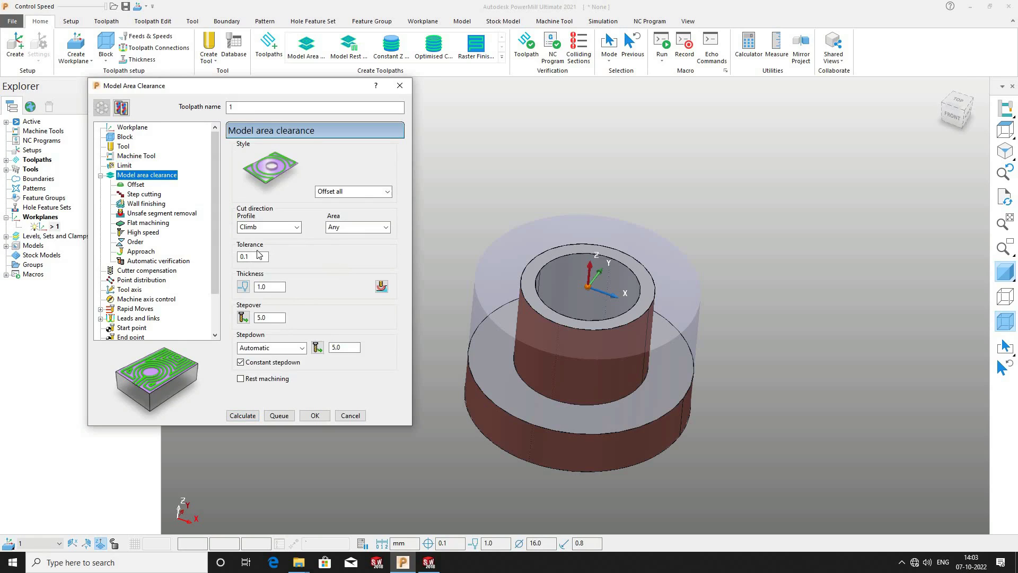
{"action": "double_click", "coordinate": [250, 256]}
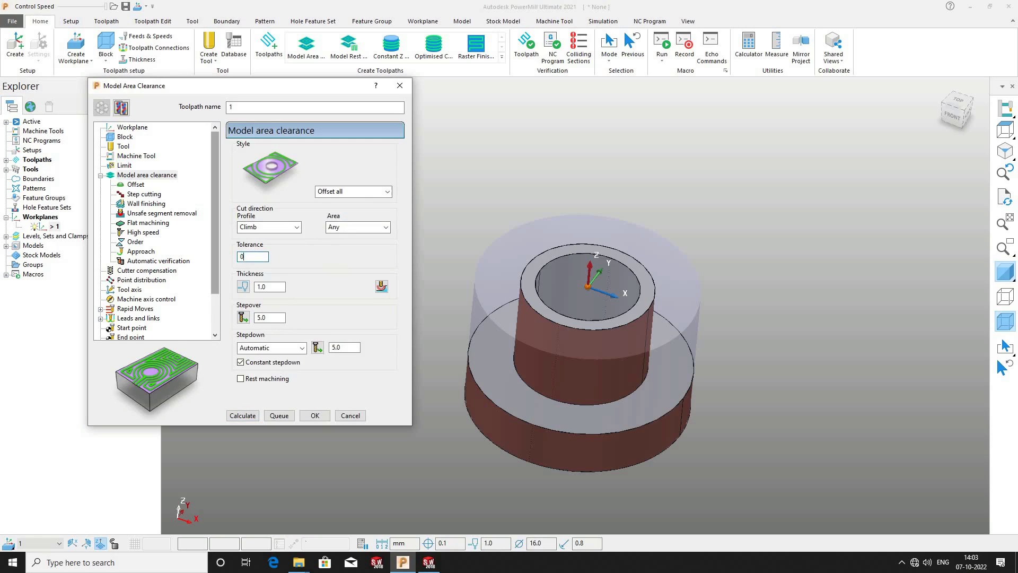
{"action": "type", "text": "0.01"}
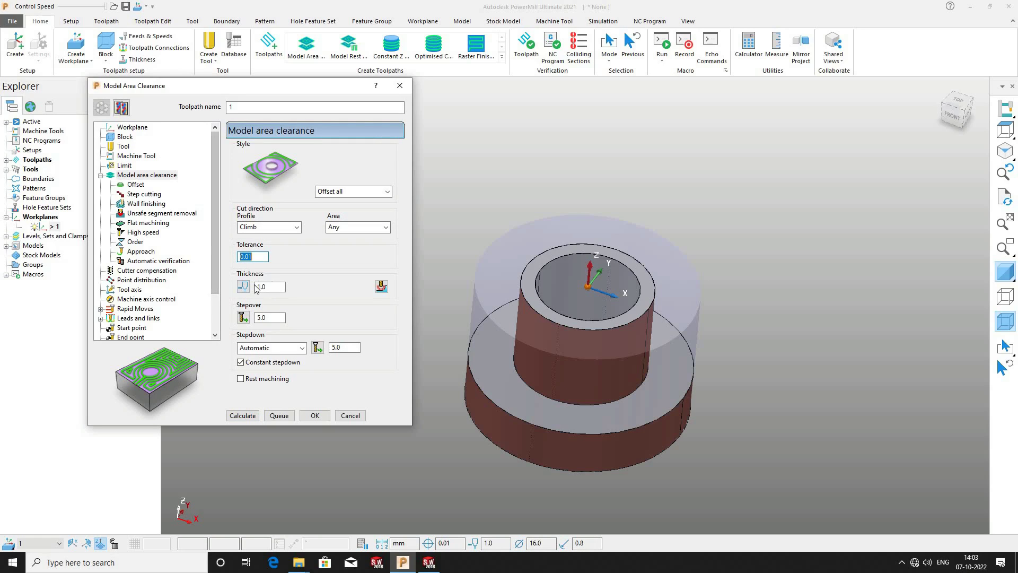
{"action": "double_click", "coordinate": [258, 287]}
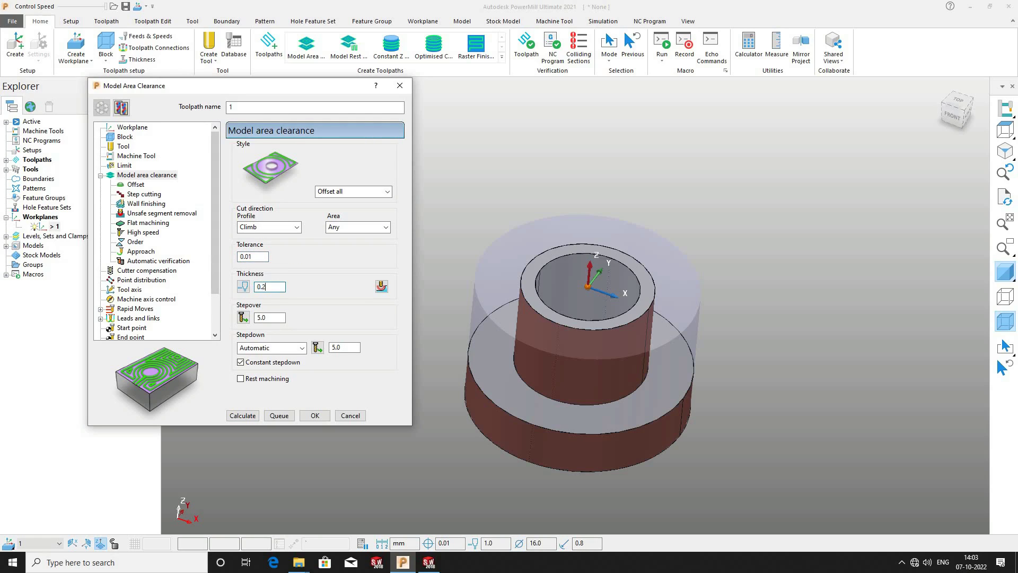
{"action": "key", "text": "Return"}
- Set the model area clearance stepover manually to 8 mm
{"action": "double_click", "coordinate": [276, 318]}
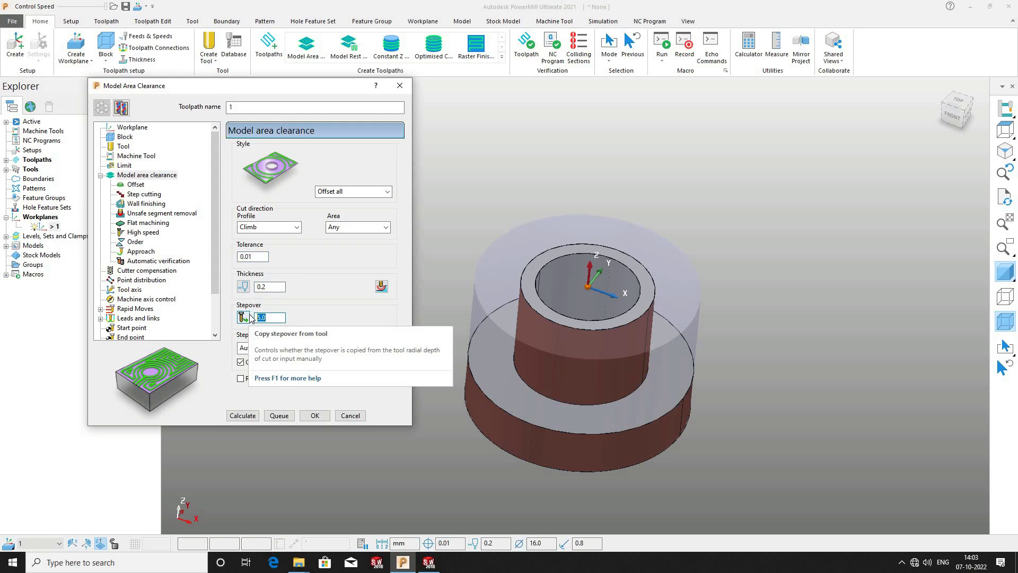
{"action": "type", "text": "10"}
{"action": "key", "text": "Return"}
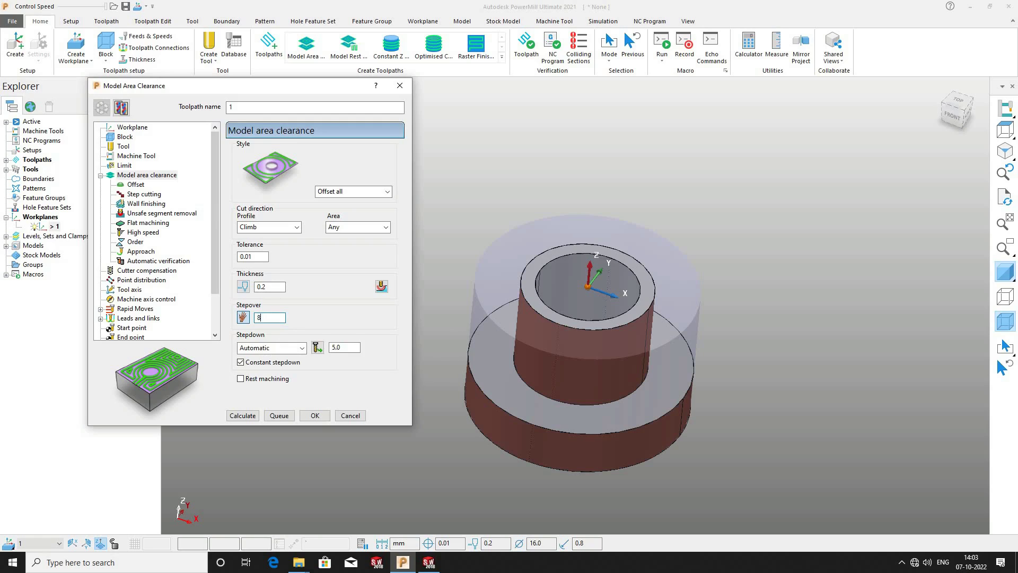
{"action": "type", "text": "8"}
{"action": "key", "text": "Tab"}
{"action": "key", "text": "Return"}
- Check the offset, flat machining and high speed settings, and turn off adding approaches from outside
{"action": "left_click", "coordinate": [136, 184]}
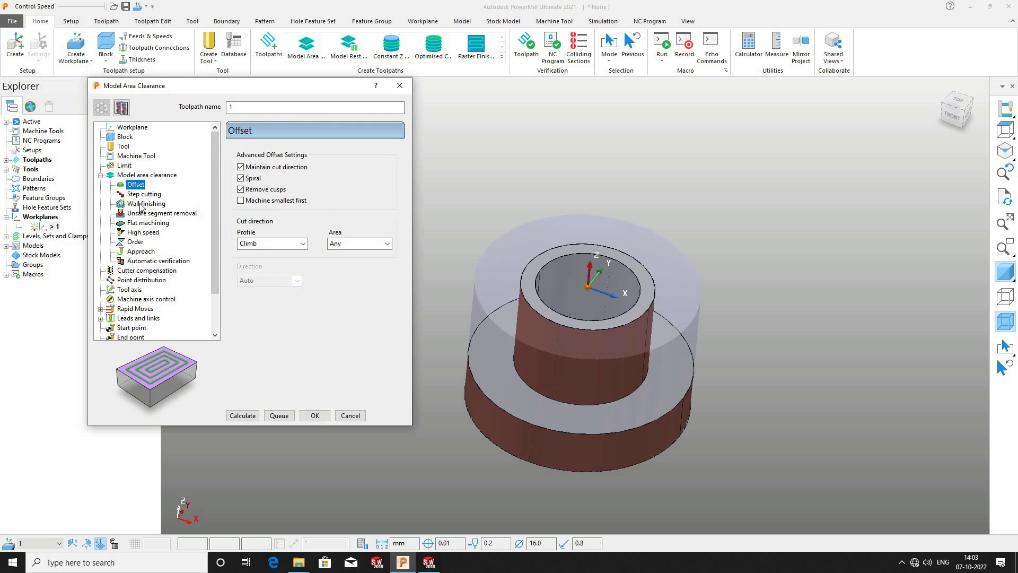
{"action": "left_click", "coordinate": [141, 204]}
{"action": "left_click", "coordinate": [143, 214]}
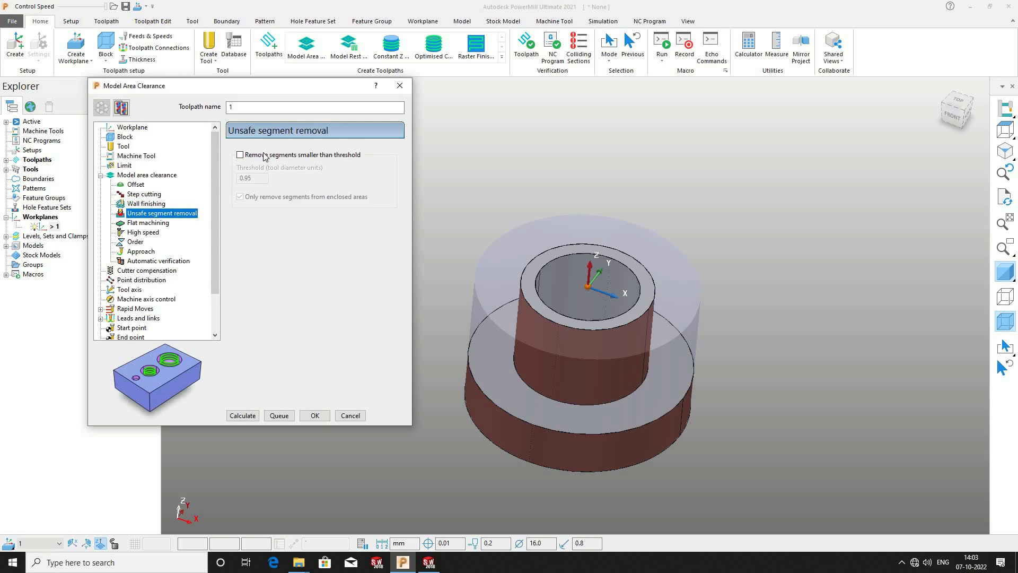
{"action": "left_click", "coordinate": [151, 223]}
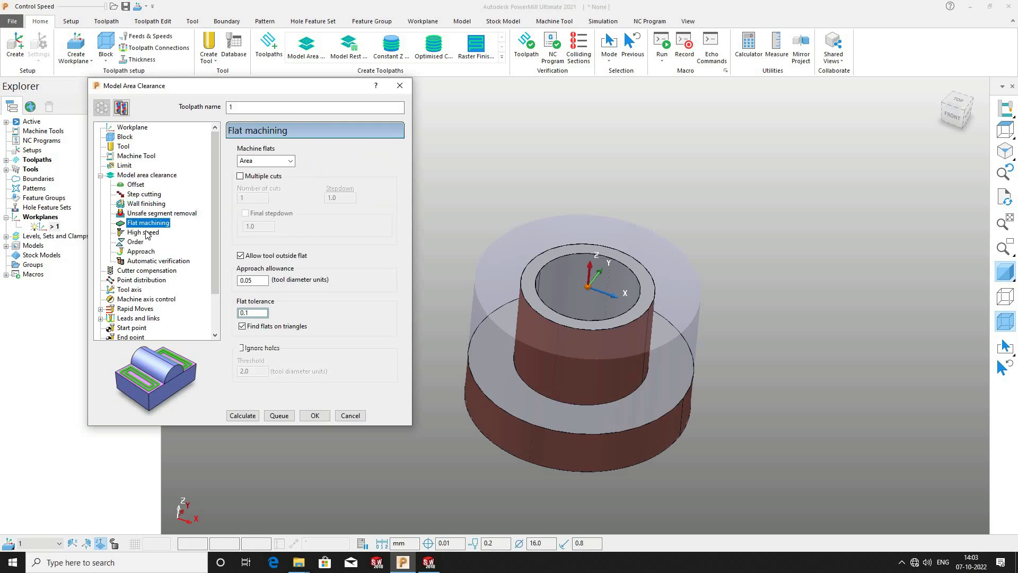
{"action": "left_click", "coordinate": [146, 233]}
{"action": "left_click", "coordinate": [139, 251]}
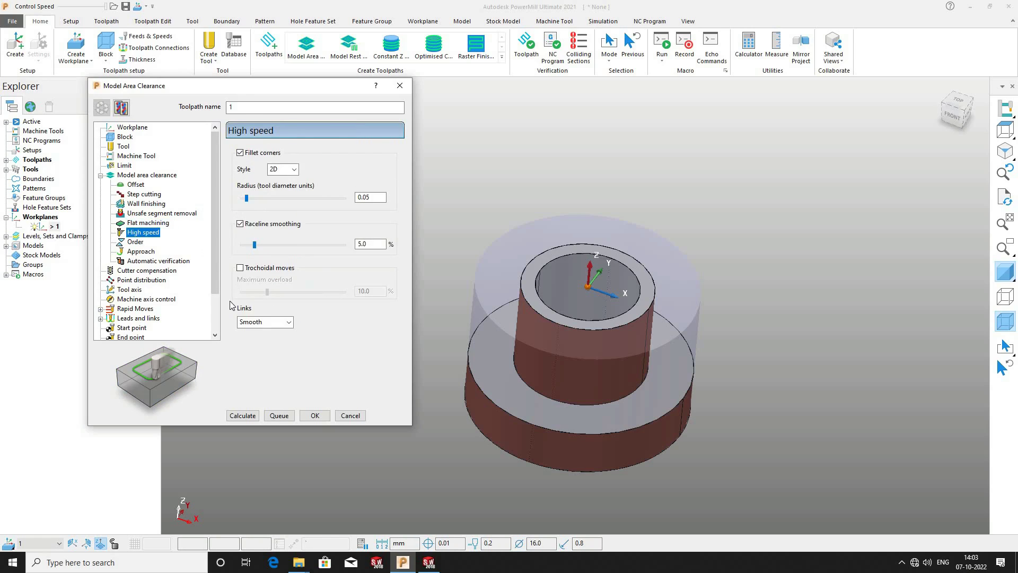
{"action": "left_click", "coordinate": [239, 301]}
- Calculate the safe area's rapid and plunge heights, measured from the block and model
{"action": "scroll", "coordinate": [136, 220], "scroll_direction": "down", "scroll_amount": 2}
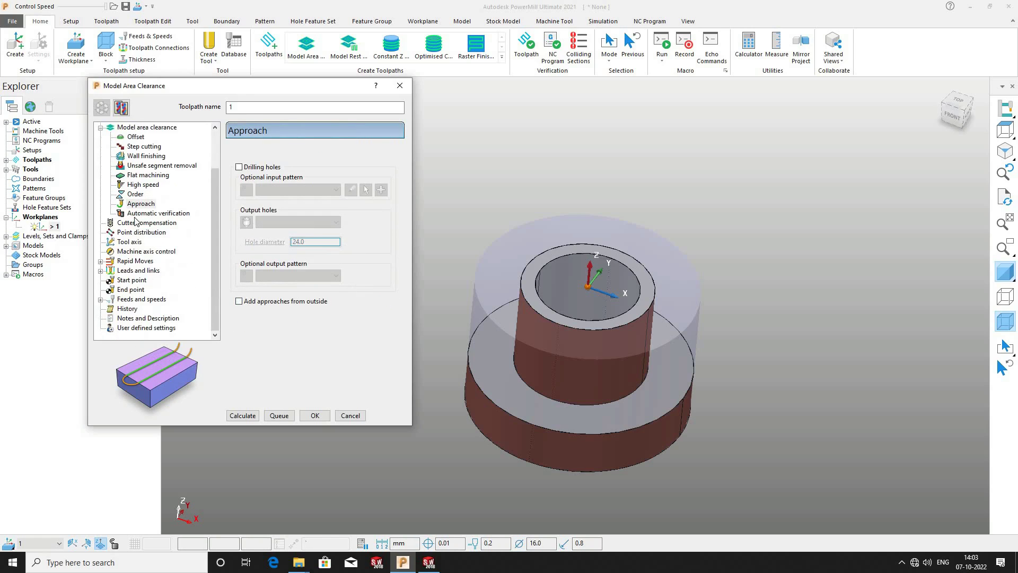
{"action": "left_click", "coordinate": [147, 251]}
{"action": "left_click", "coordinate": [135, 260]}
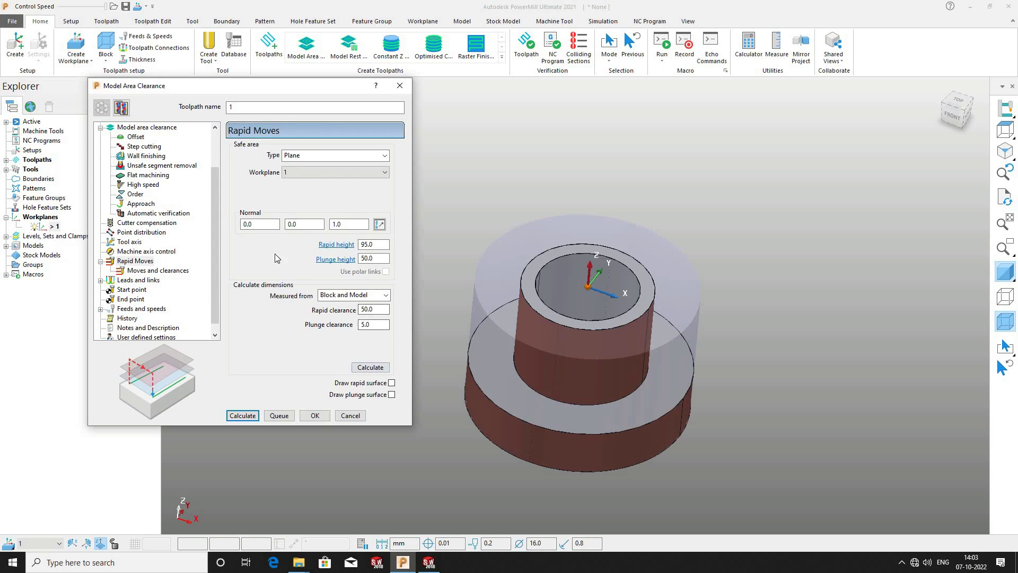
{"action": "left_click", "coordinate": [370, 367]}
- Set the first choice of the toolpath's lead in to Ramp
{"action": "scroll", "coordinate": [141, 265], "scroll_direction": "down", "scroll_amount": 1}
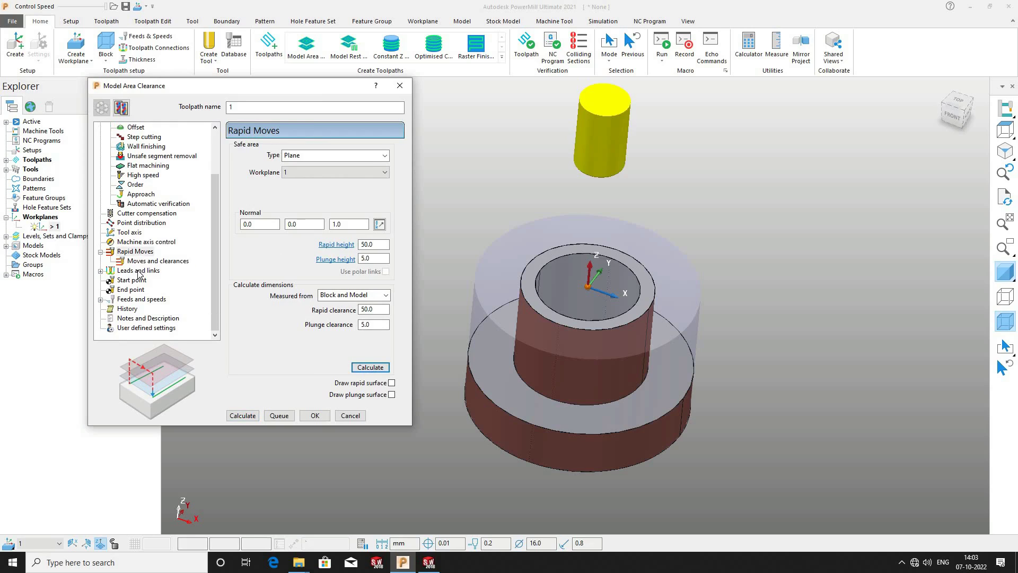
{"action": "left_click", "coordinate": [139, 271]}
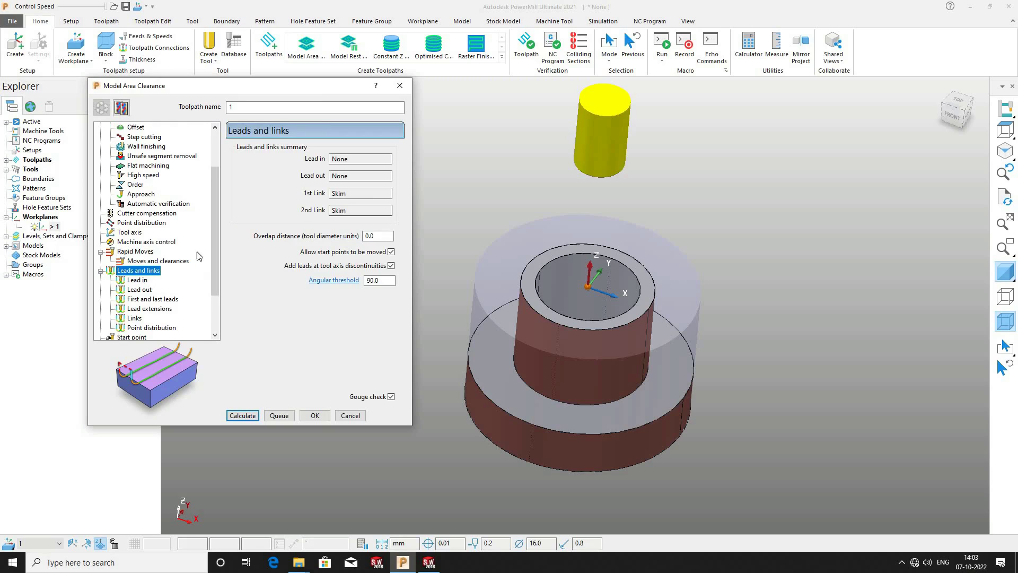
{"action": "left_click", "coordinate": [138, 280]}
{"action": "left_click", "coordinate": [334, 155]}
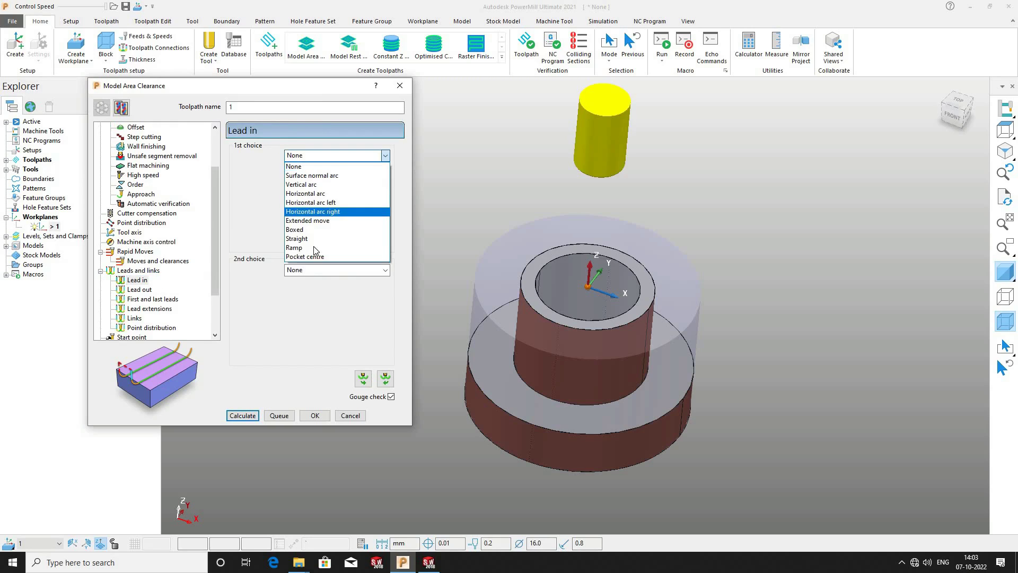
{"action": "left_click", "coordinate": [315, 247]}
{"action": "left_click", "coordinate": [385, 155]}
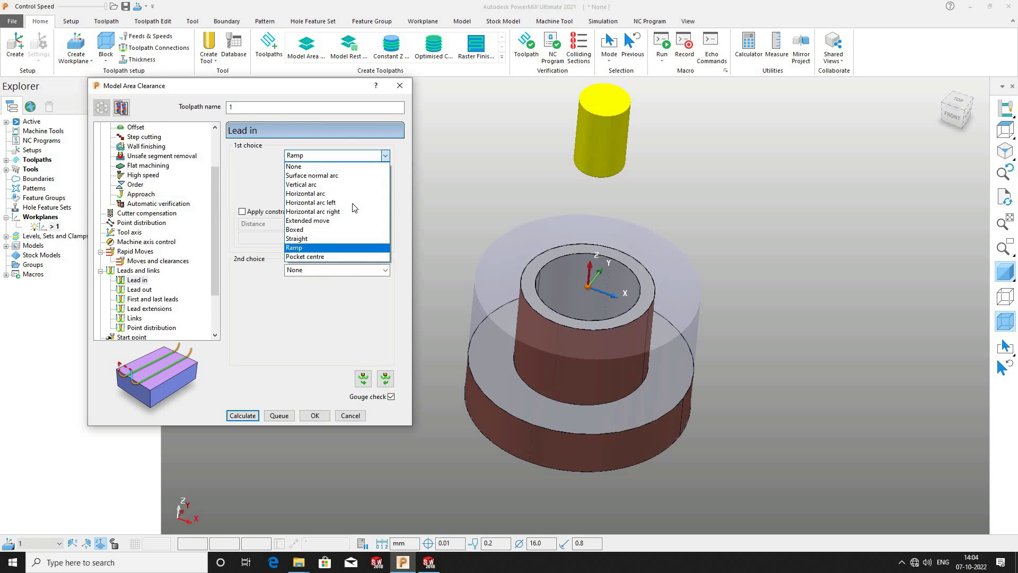
{"action": "left_click", "coordinate": [313, 256]}
{"action": "left_click", "coordinate": [383, 154]}
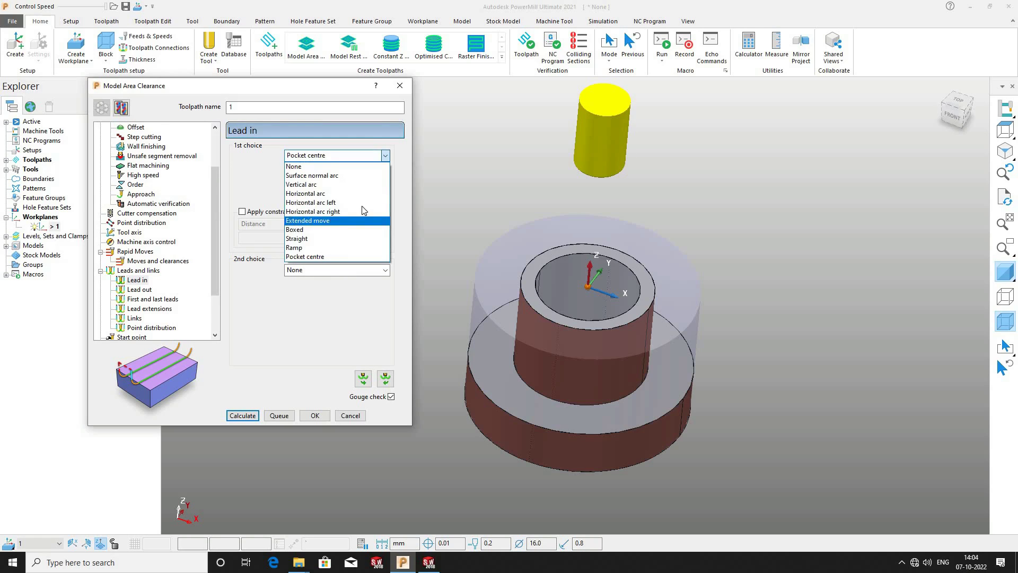
{"action": "left_click", "coordinate": [294, 248]}
- Set the lead-in ramp height to 0.2 and the maximum zig angle to 2, and accept the ramp options
{"action": "left_click", "coordinate": [379, 173]}
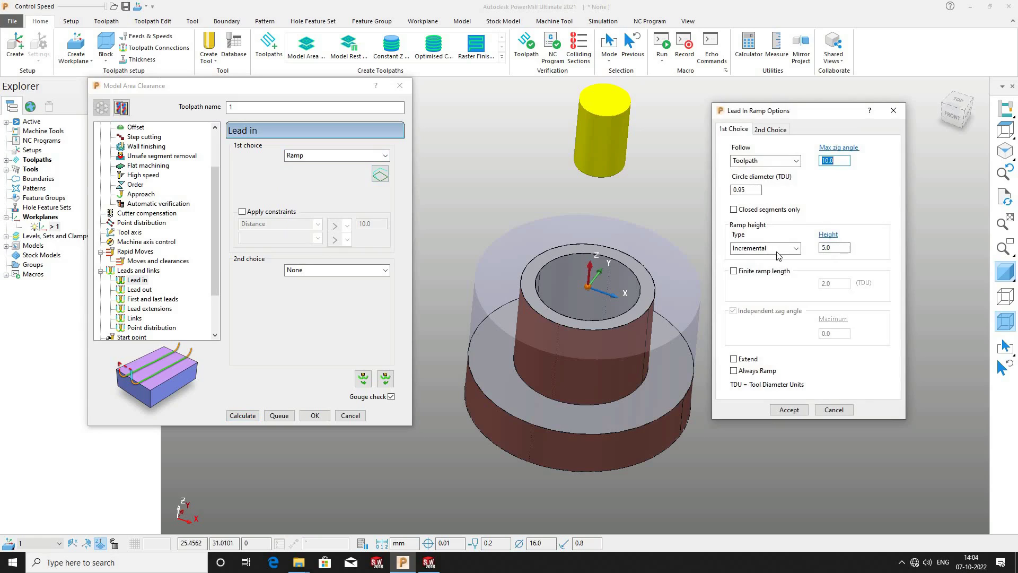
{"action": "left_click_drag", "start_coordinate": [843, 248], "coordinate": [777, 255]}
{"action": "type", "text": "0.2"}
{"action": "key", "text": "Return"}
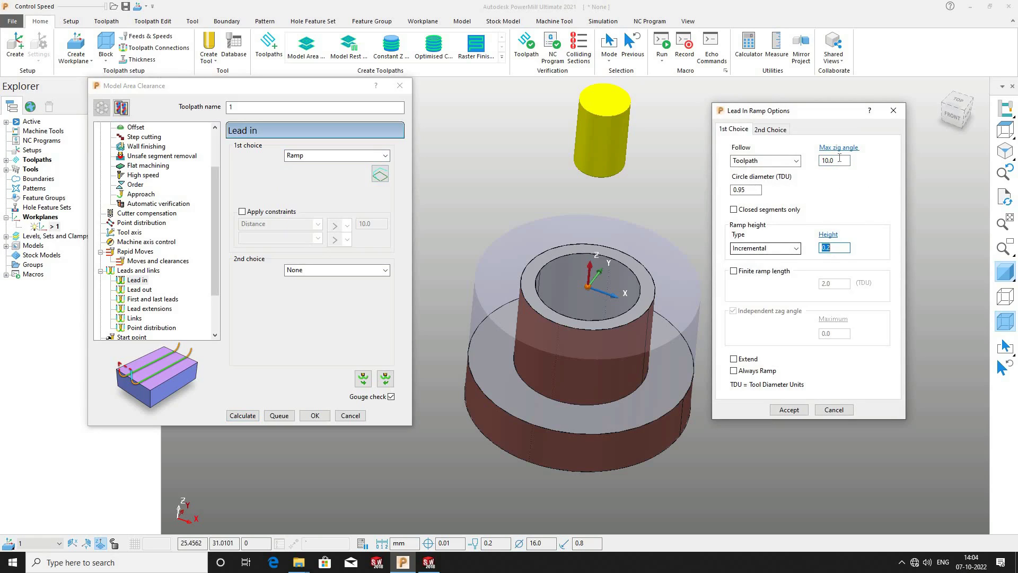
{"action": "left_click_drag", "start_coordinate": [839, 158], "coordinate": [802, 154]}
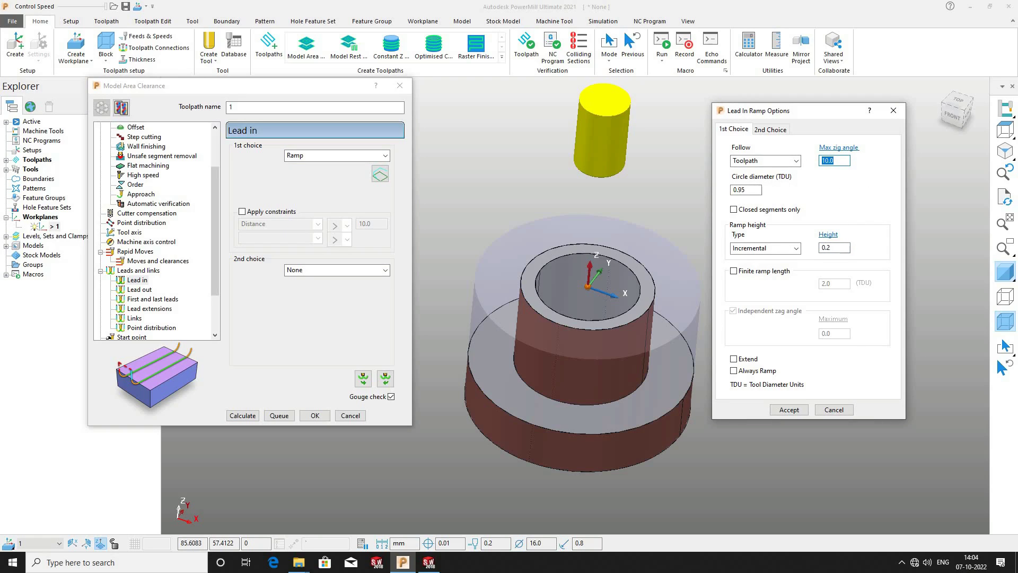
{"action": "type", "text": "2"}
{"action": "left_click", "coordinate": [789, 409]}
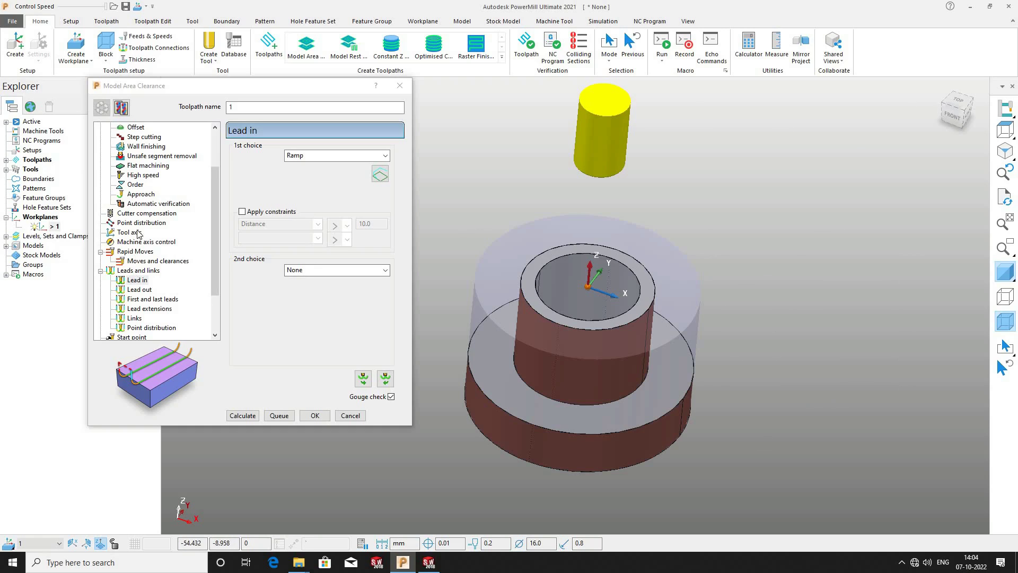
- Set the first choice for the toolpath's links to Stepdown and keep Skim as the second choice
{"action": "scroll", "coordinate": [139, 233], "scroll_direction": "down", "scroll_amount": 2}
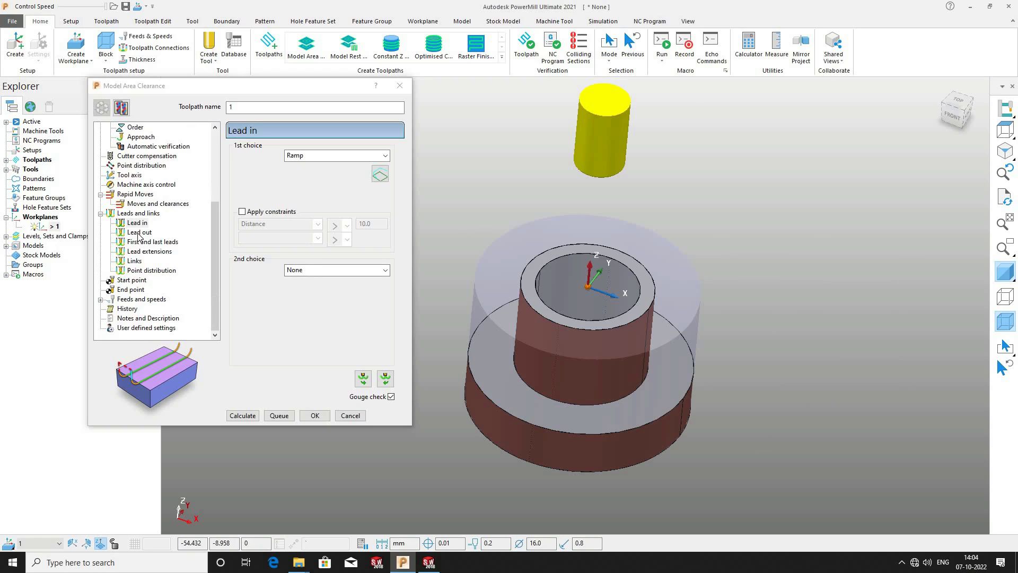
{"action": "left_click", "coordinate": [138, 233]}
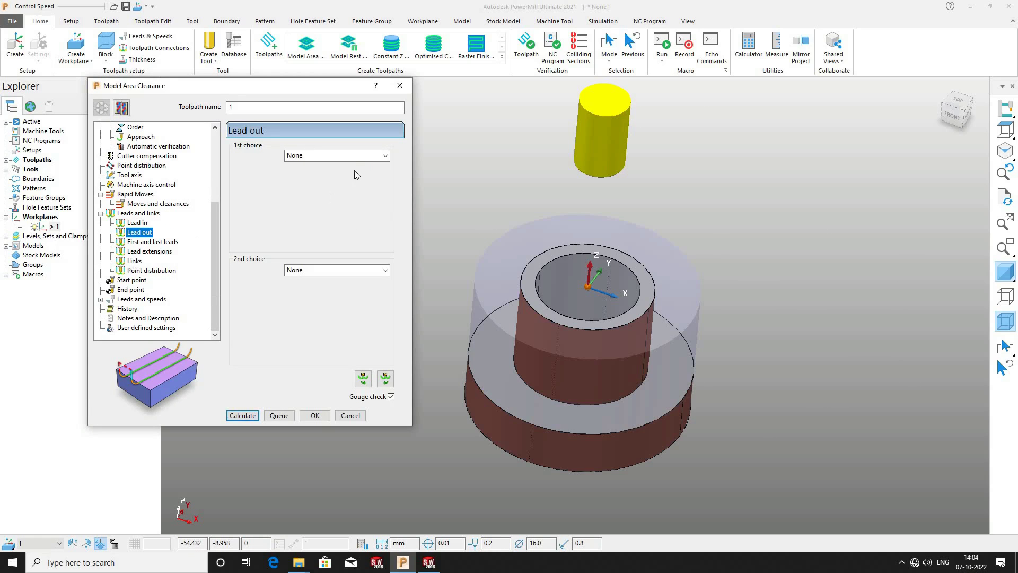
{"action": "key", "text": "Down"}
{"action": "key", "text": "Down"}
{"action": "key", "text": "Down"}
{"action": "left_click", "coordinate": [350, 155]}
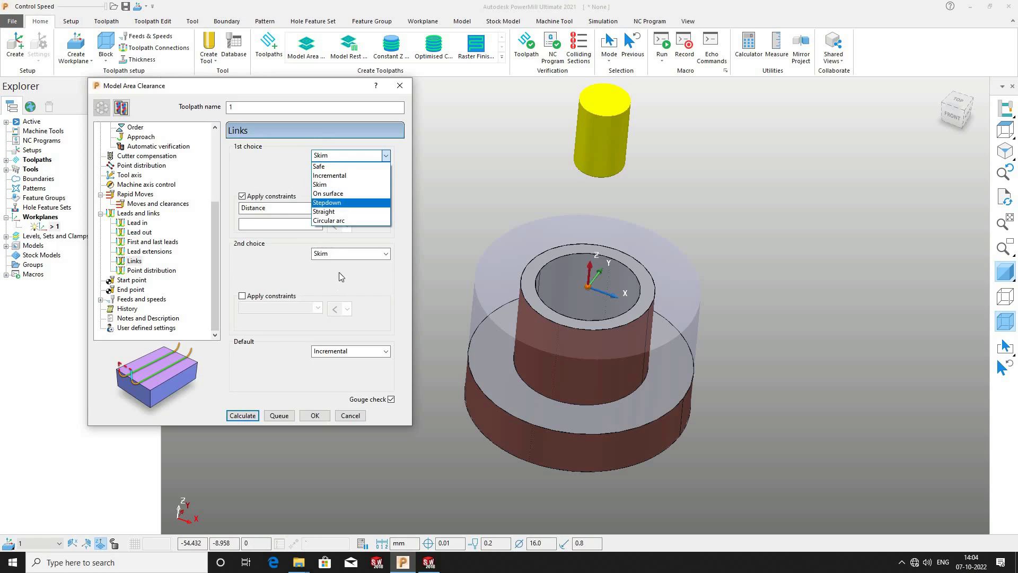
{"action": "left_click", "coordinate": [345, 203]}
{"action": "left_click", "coordinate": [344, 255]}
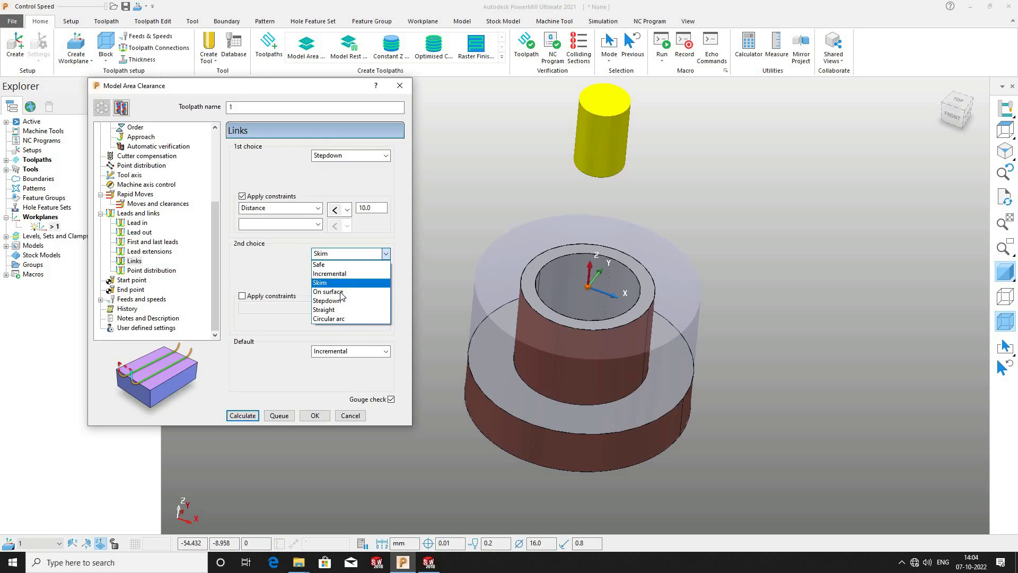
{"action": "left_click", "coordinate": [339, 363]}
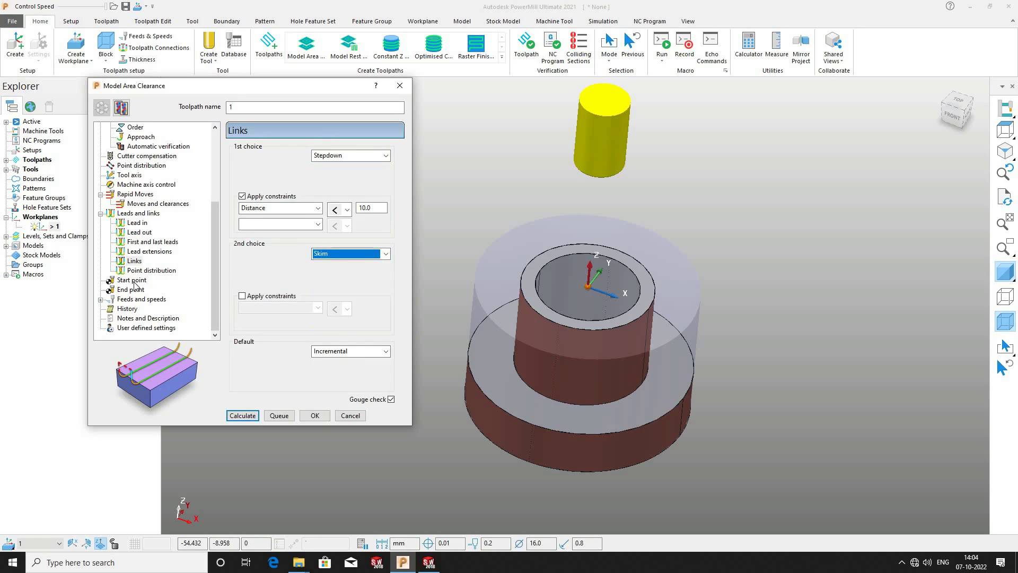
- Set the toolpath's spindle speed to 2800 rpm in its feeds and speeds
{"action": "left_click", "coordinate": [135, 290]}
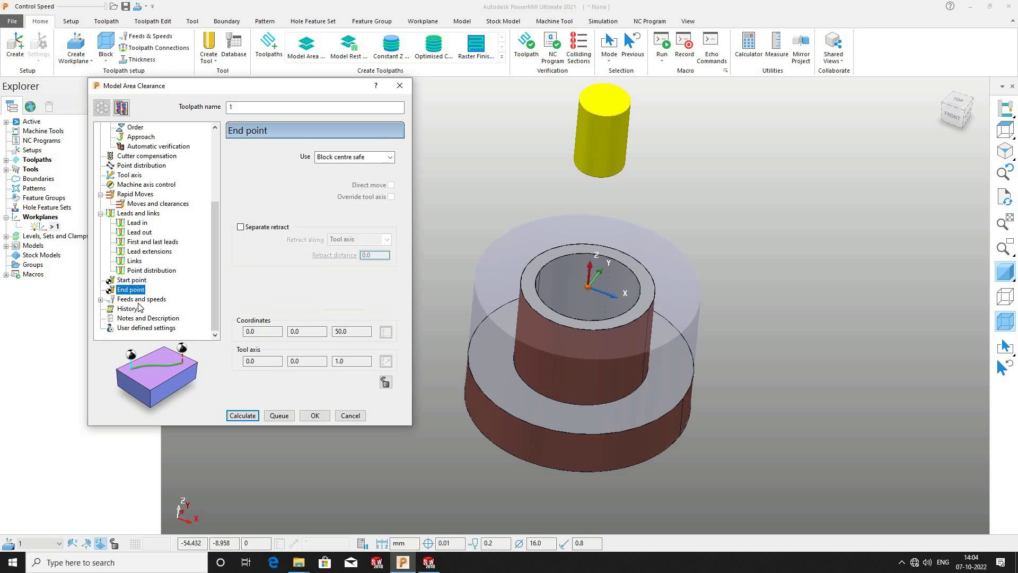
{"action": "left_click", "coordinate": [149, 298]}
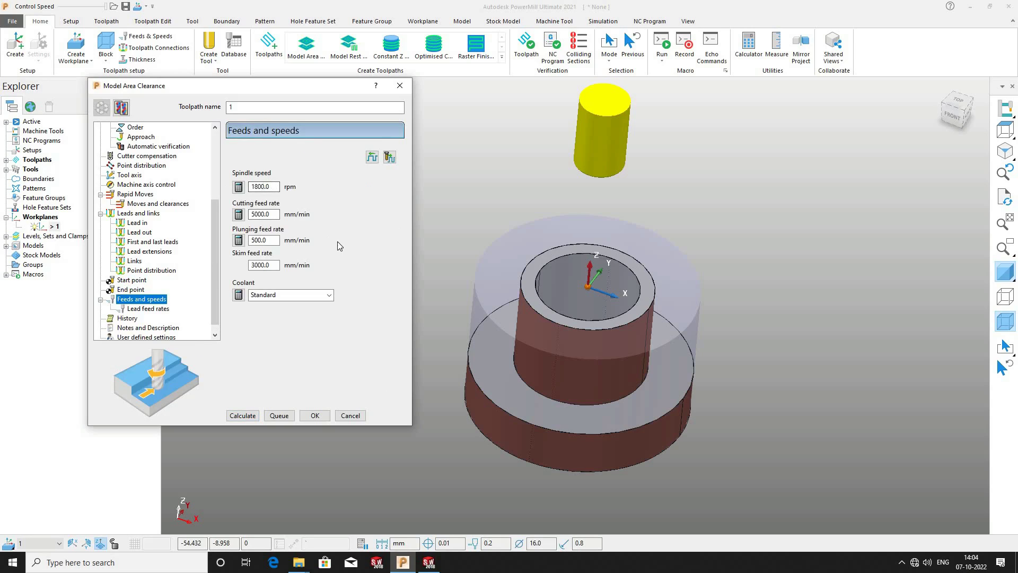
{"action": "key", "text": "Tab"}
{"action": "type", "text": "2800"}
{"action": "key", "text": "Return"}
- Set the cutting feed rate to 2000 mm/min and the plunging feed rate to 1000 mm/min
{"action": "double_click", "coordinate": [248, 213]}
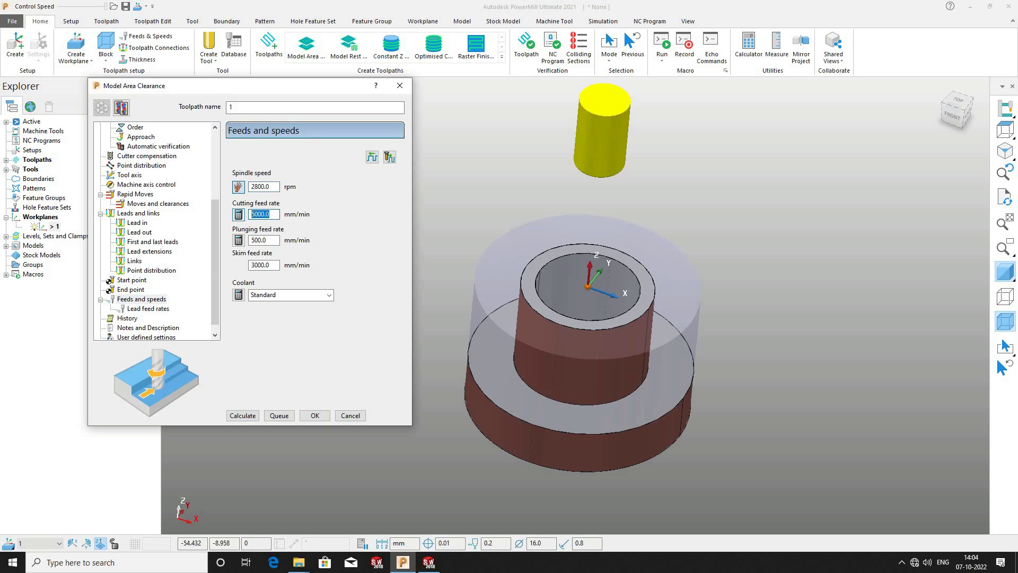
{"action": "type", "text": "200"}
{"action": "key", "text": "Return"}
{"action": "type", "text": "20"}
{"action": "key", "text": "Tab"}
{"action": "type", "text": "10"}
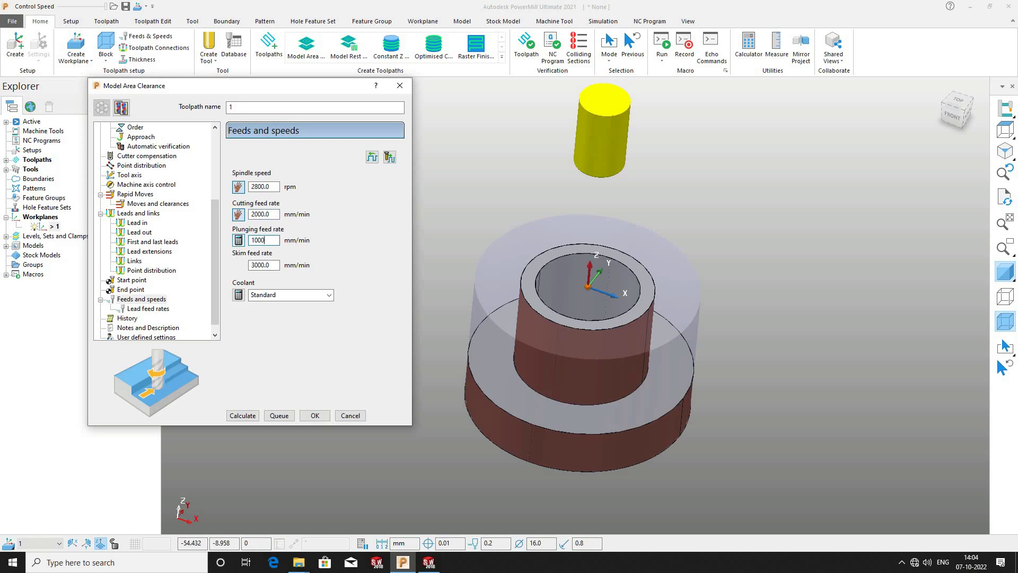
{"action": "type", "text": "00"}
{"action": "key", "text": "Return"}
- Rename the toolpath's tip radiused tool as 16 bull
{"action": "scroll", "coordinate": [150, 151], "scroll_direction": "up", "scroll_amount": 4}
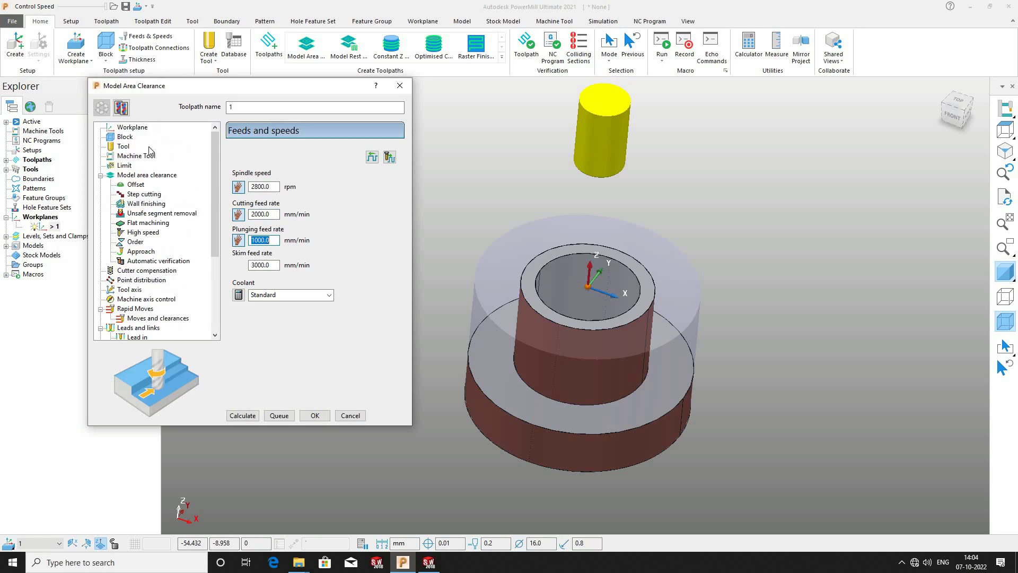
{"action": "left_click", "coordinate": [149, 148]}
{"action": "left_click", "coordinate": [321, 168]}
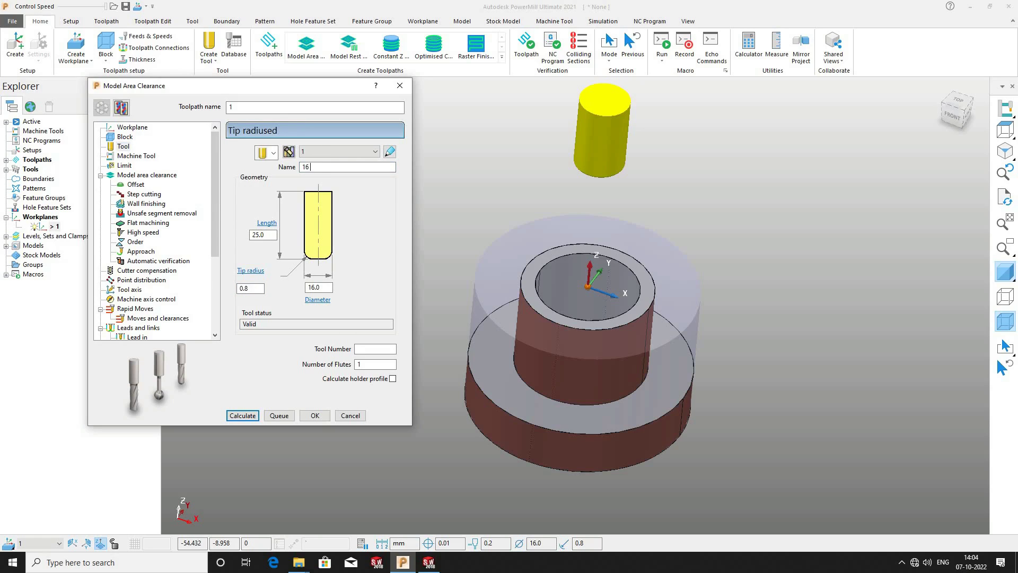
- Name the toolpath 16bull0.8r, calculate it, and close the Model Area Clearance settings
{"action": "left_click", "coordinate": [257, 106]}
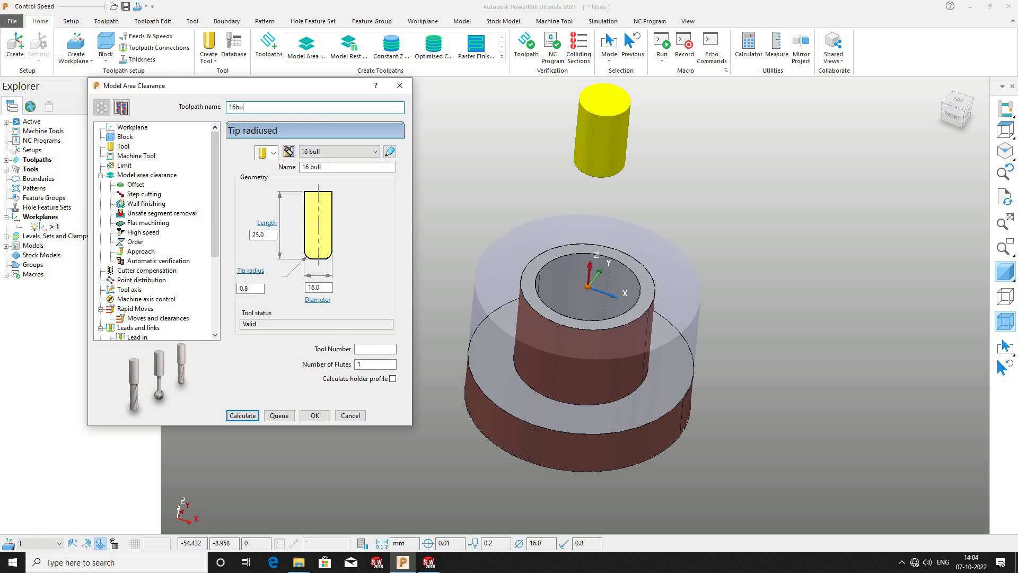
{"action": "type", "text": "6bull0.8r"}
{"action": "scroll", "coordinate": [157, 216], "scroll_direction": "down", "scroll_amount": 4}
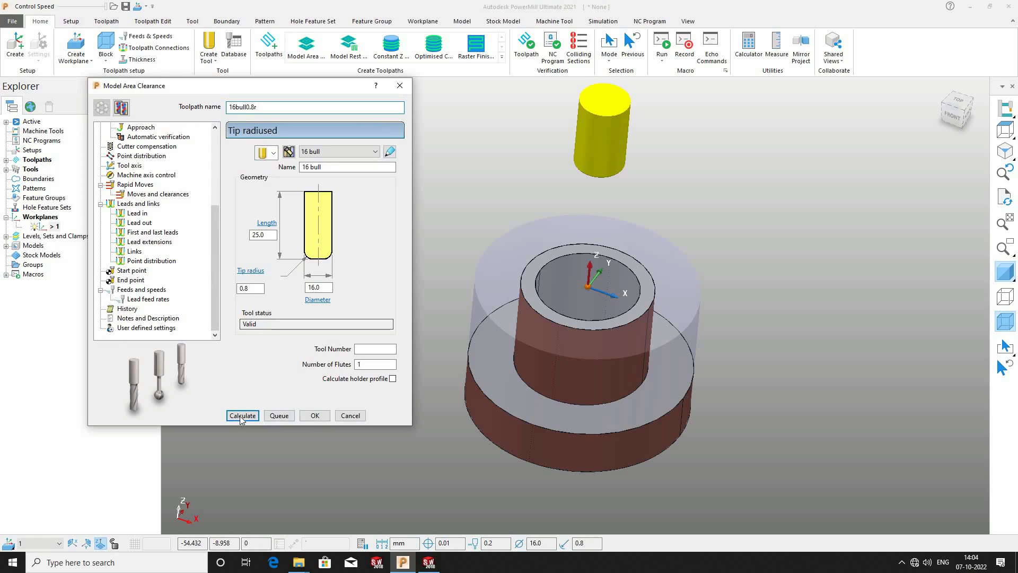
{"action": "key", "text": "Return"}
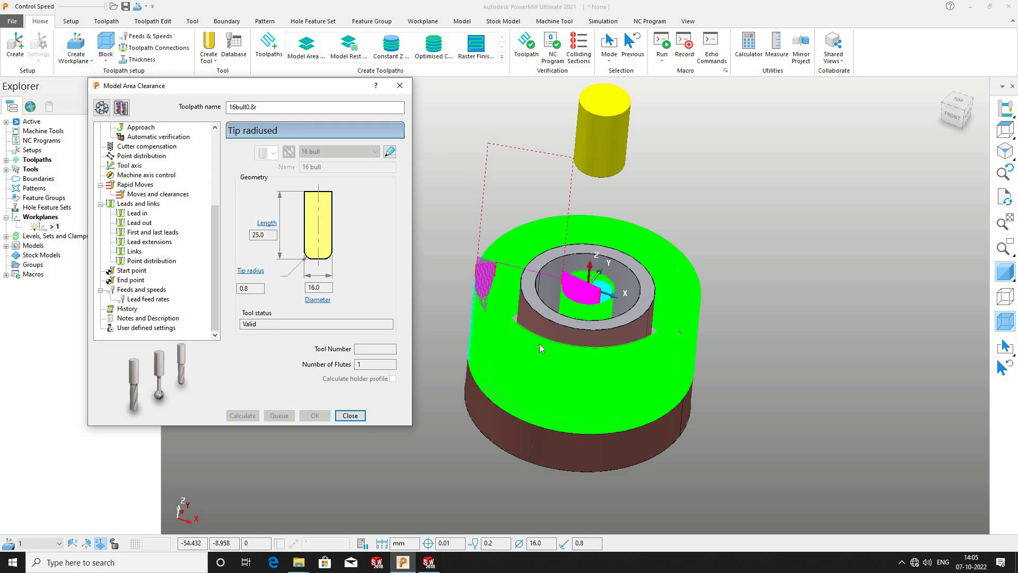
{"action": "middle_click_drag", "start_coordinate": [566, 439], "coordinate": [315, 424]}
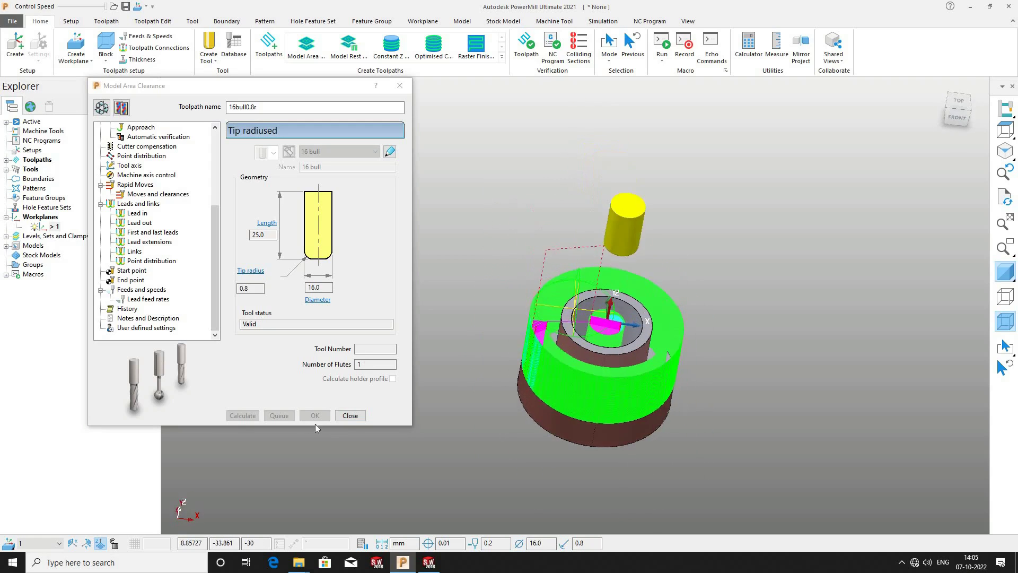
{"action": "left_click", "coordinate": [350, 416]}
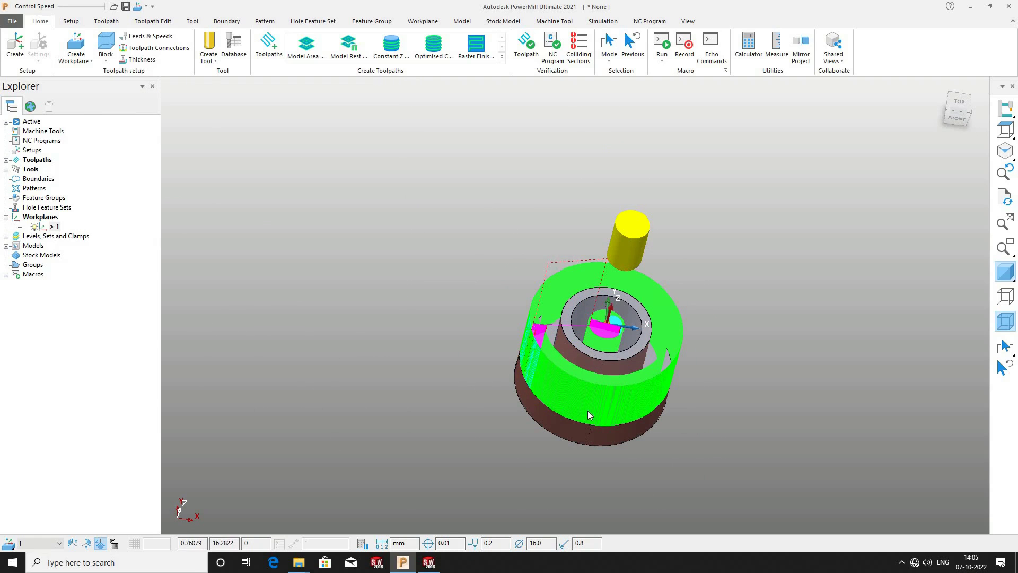
- Simulate the 16bull0.8r toolpath from its start and slow the playback to 17.0 x feed rate
{"action": "middle_click_drag", "start_coordinate": [588, 411], "coordinate": [595, 345]}
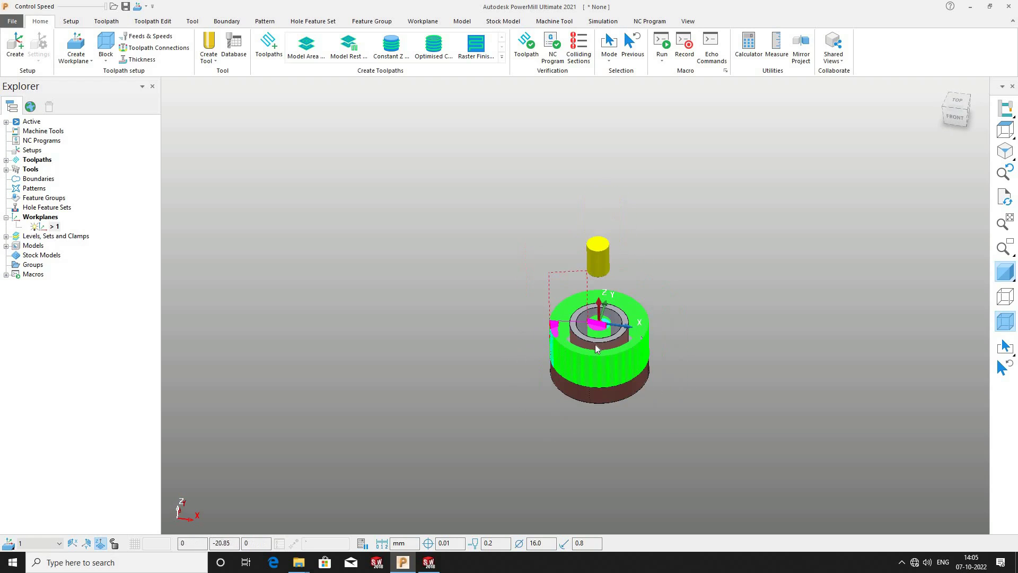
{"action": "scroll", "coordinate": [595, 344], "scroll_direction": "up", "scroll_amount": 5}
{"action": "scroll", "coordinate": [593, 330], "scroll_direction": "down", "scroll_amount": 3}
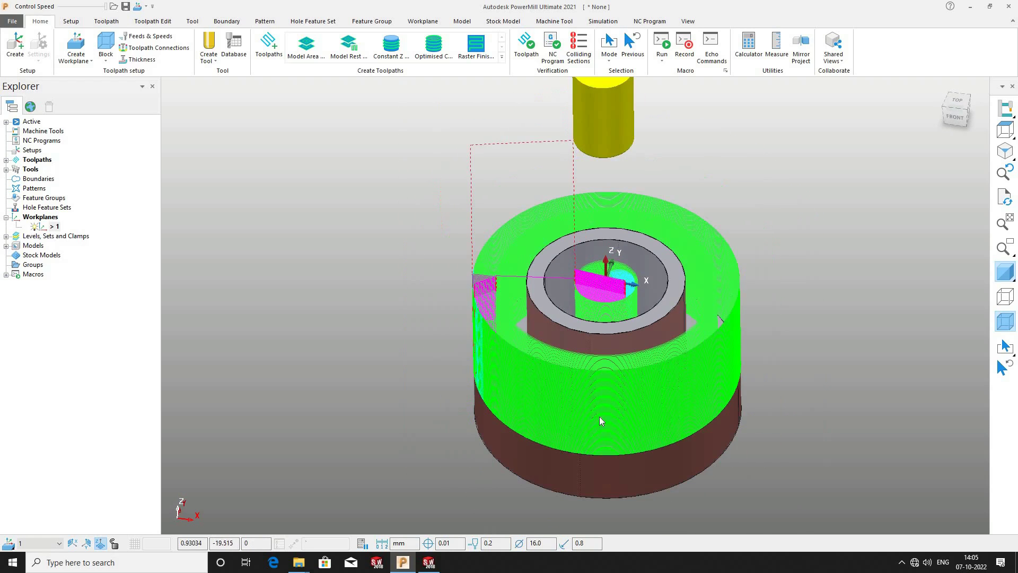
{"action": "middle_click_drag", "start_coordinate": [600, 418], "coordinate": [583, 451]}
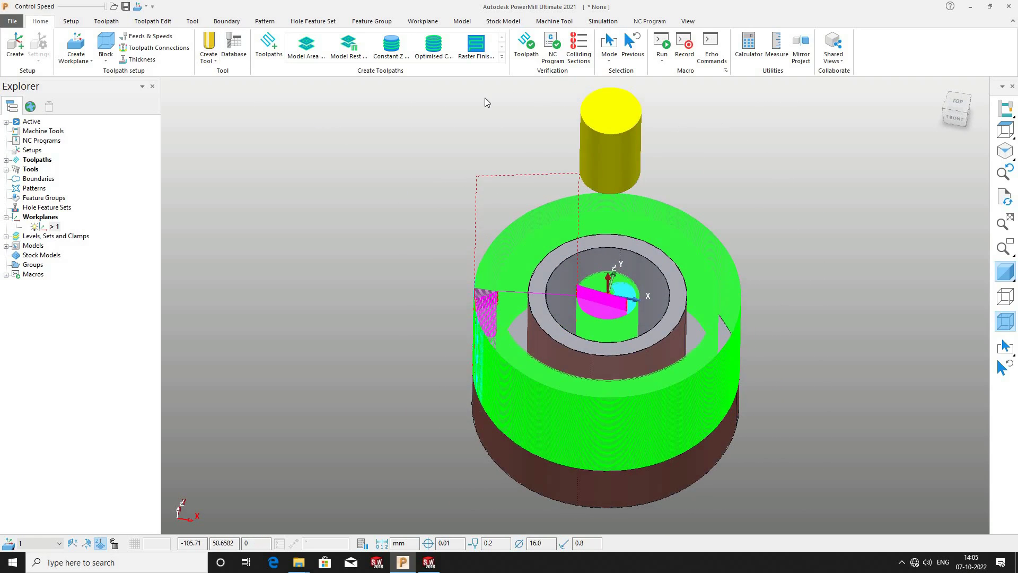
{"action": "double_click", "coordinate": [45, 161]}
{"action": "right_click", "coordinate": [69, 168]}
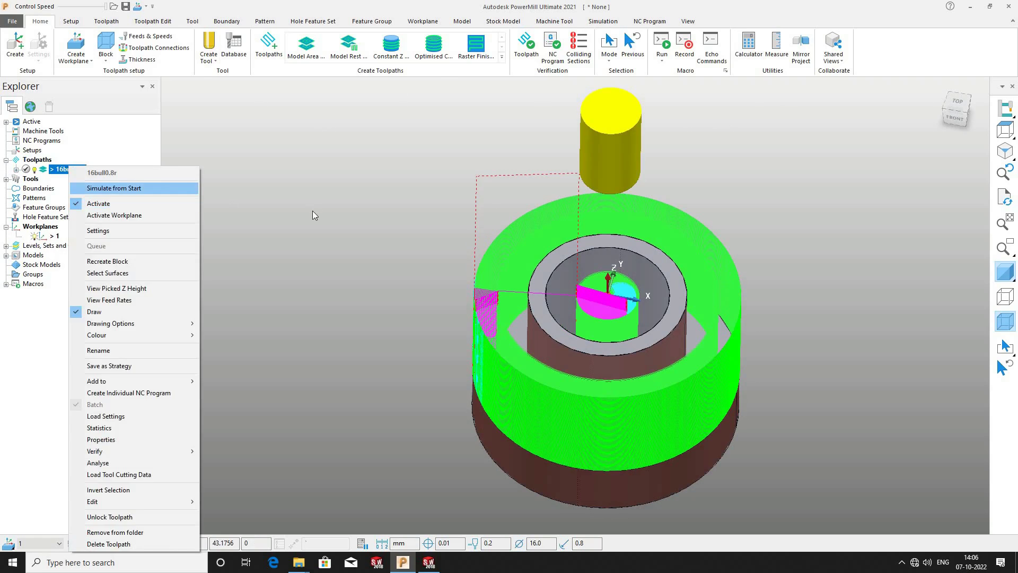
{"action": "left_click", "coordinate": [101, 188]}
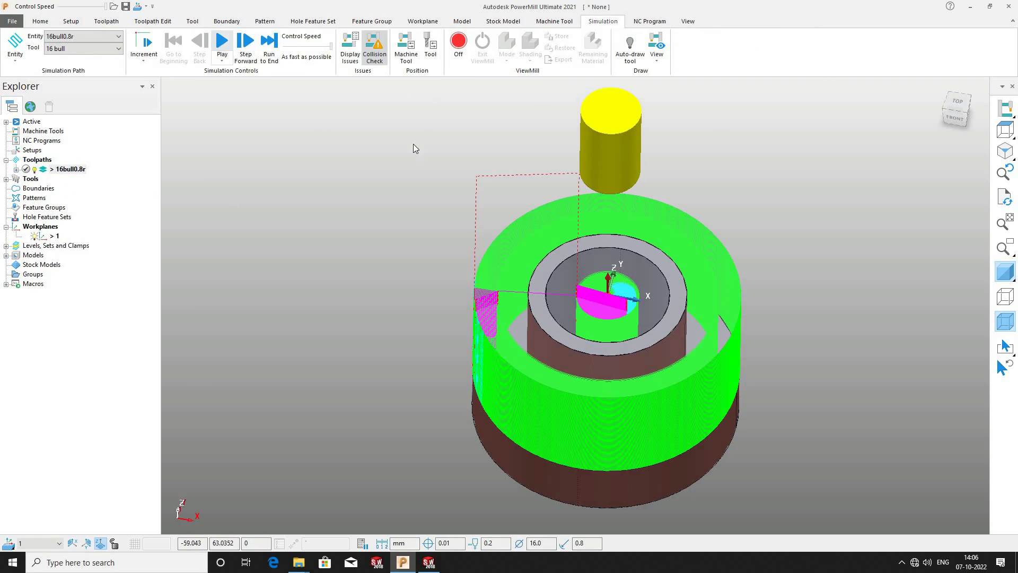
{"action": "left_click", "coordinate": [222, 42]}
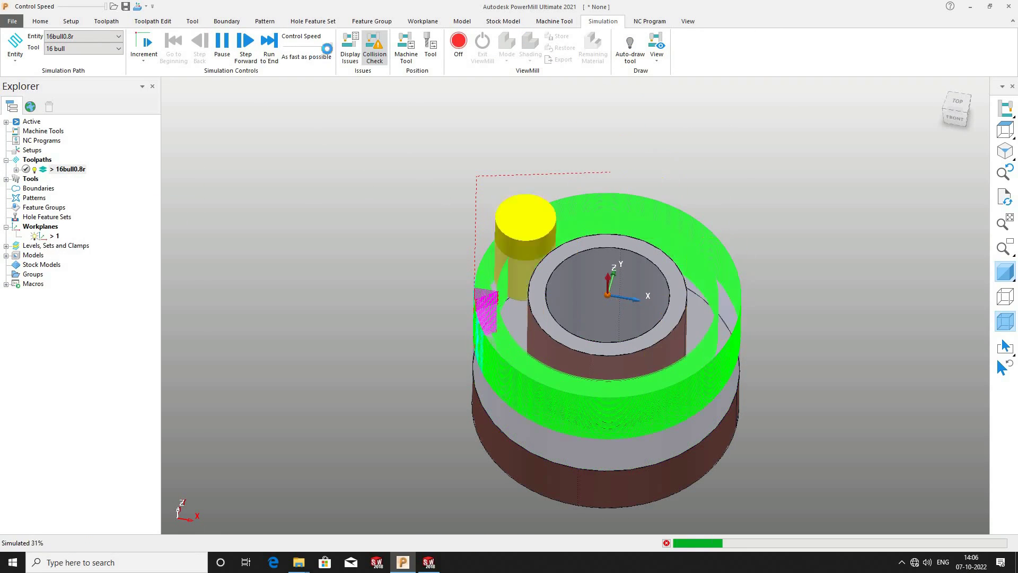
{"action": "left_click_drag", "start_coordinate": [330, 47], "coordinate": [296, 49]}
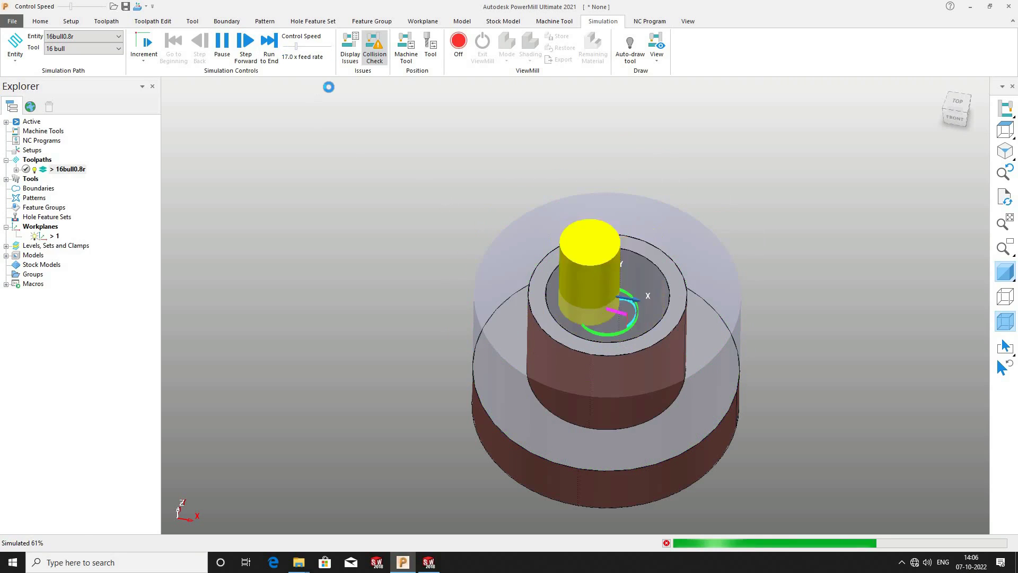